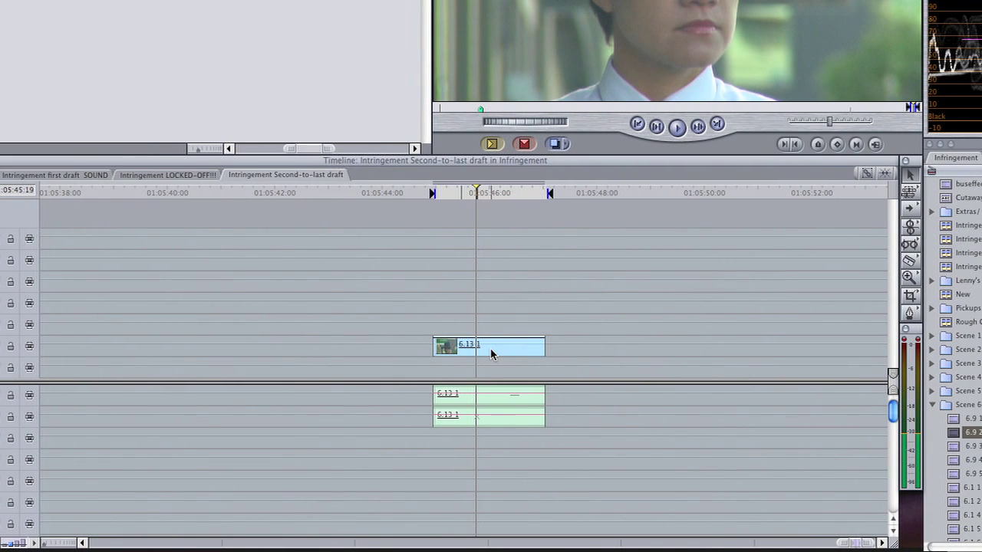
# - Apply the Color Corrector filter to clip 6.13.1 and display its balance and hue wheels
pyautogui.doubleClick(491, 353)
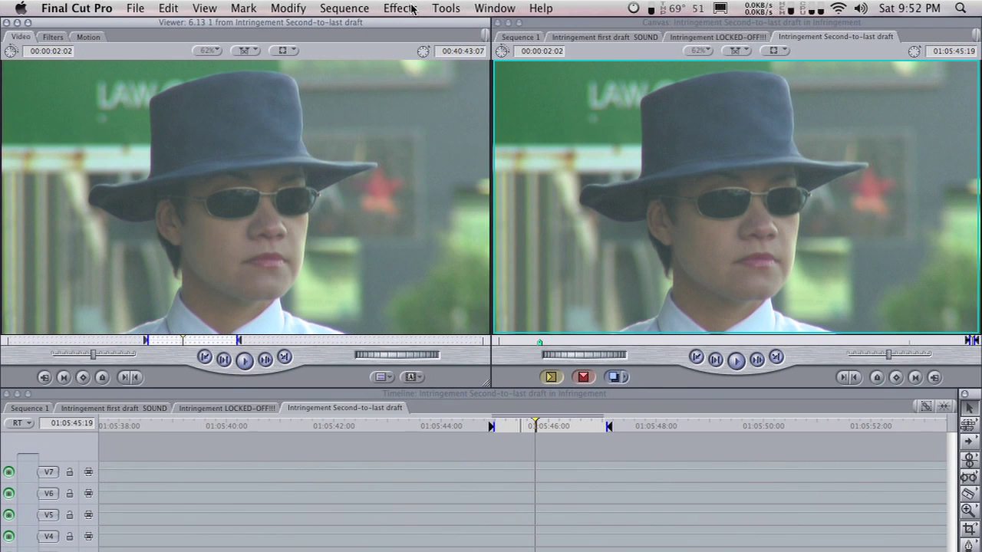
pyautogui.click(412, 8)
pyautogui.moveTo(476, 146)
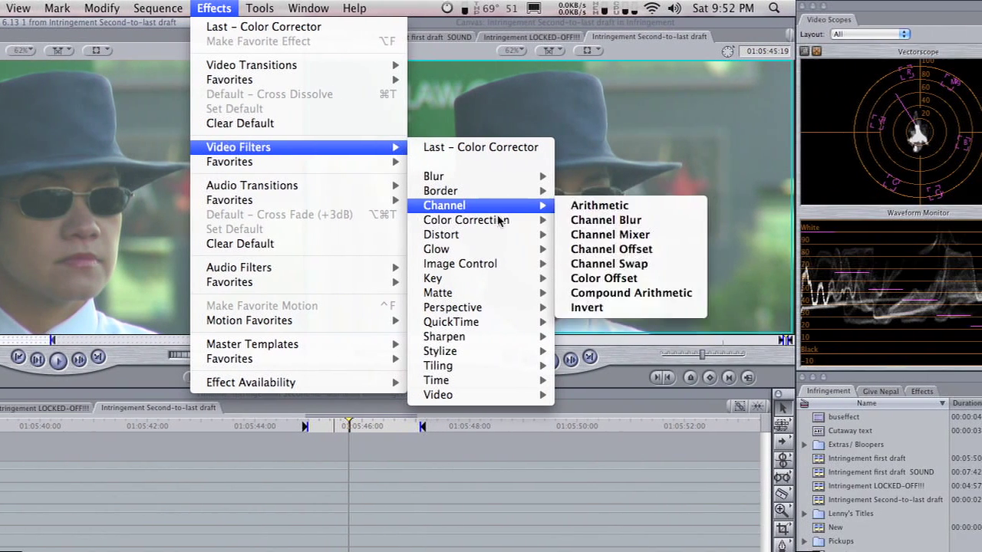
pyautogui.moveTo(675, 220)
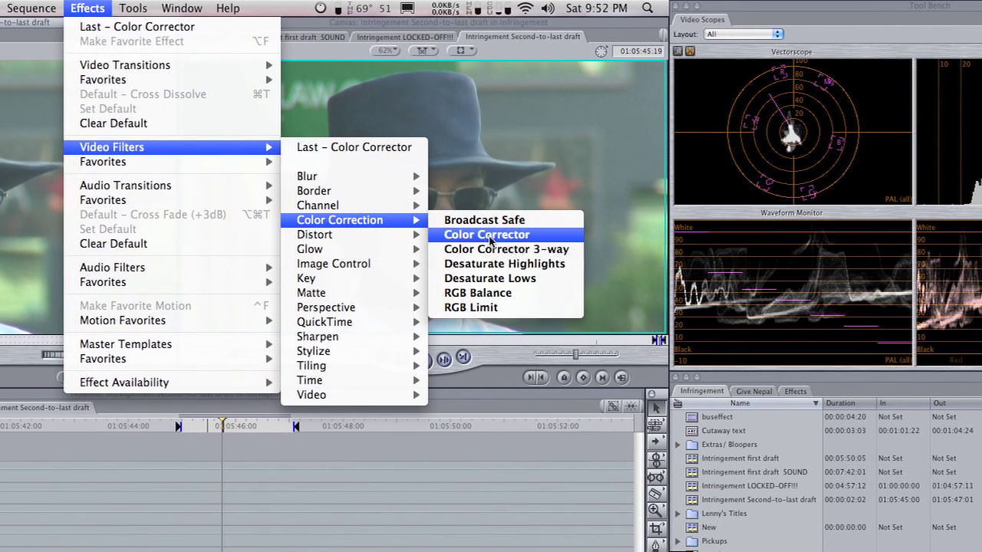
pyautogui.click(491, 234)
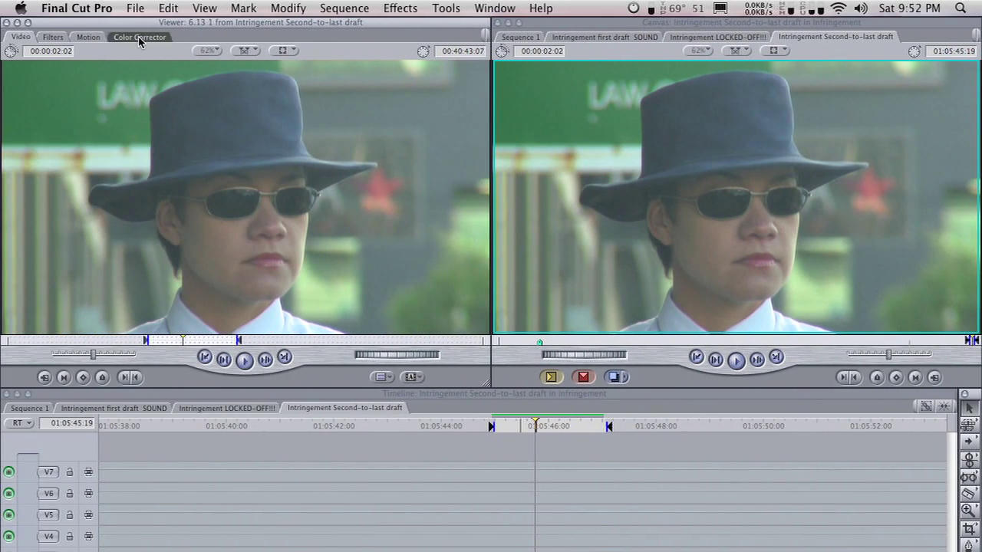
pyautogui.click(140, 38)
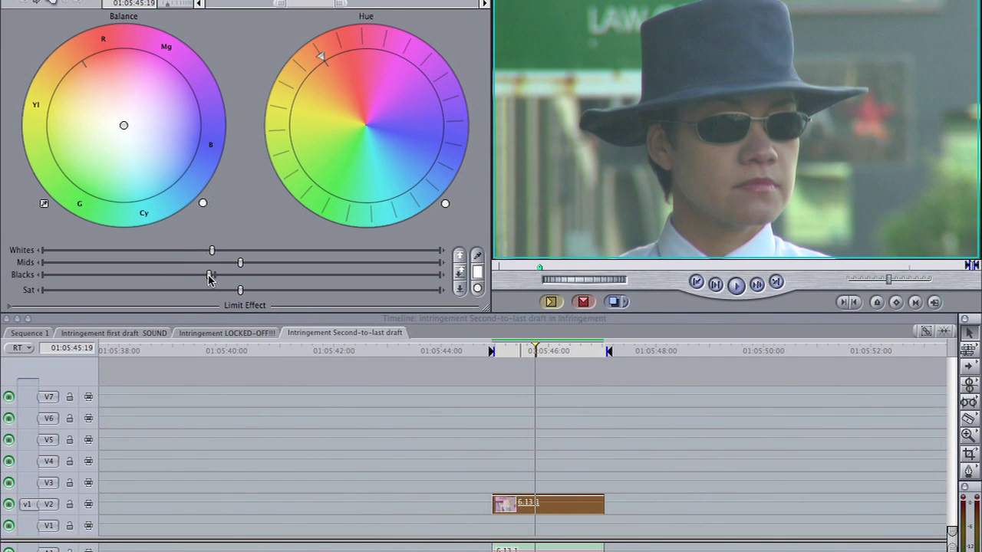
# - Lower the Blacks slider to deepen the shadows of clip 6.13.1
pyautogui.moveTo(201, 279); pyautogui.dragTo(164, 276)
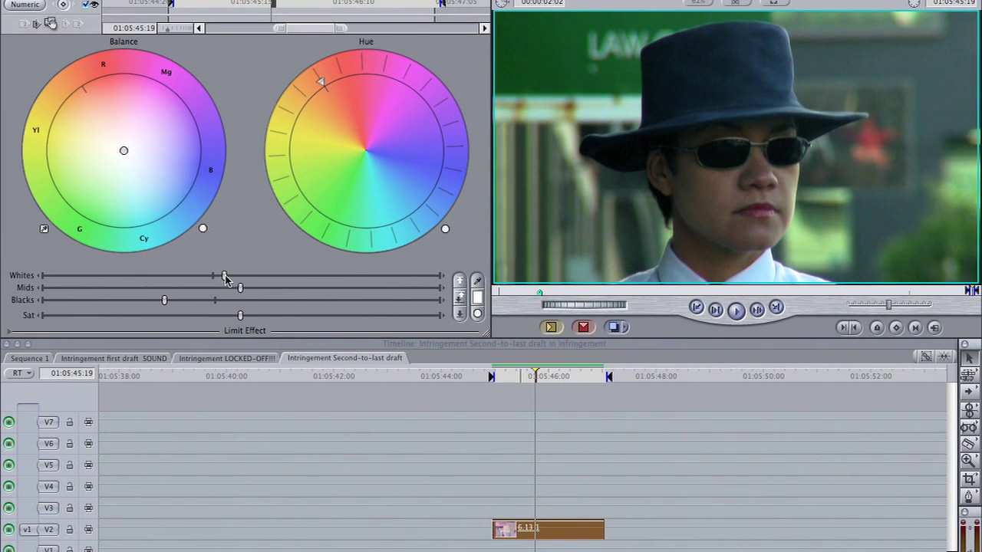
# - Raise the Whites, lower Sat, and compare the correction off and on, leaving it enabled
pyautogui.moveTo(225, 279); pyautogui.dragTo(230, 279)
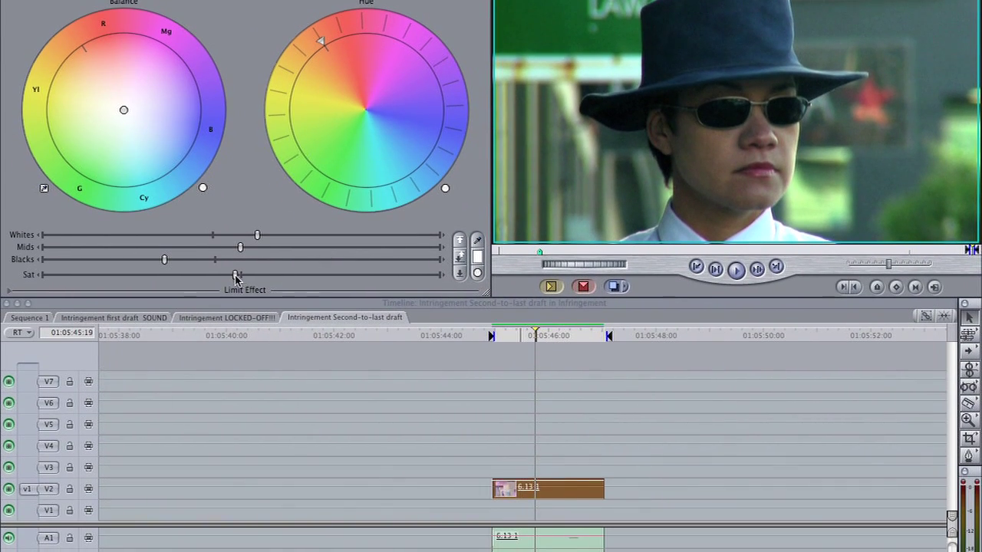
pyautogui.moveTo(223, 278); pyautogui.dragTo(191, 281)
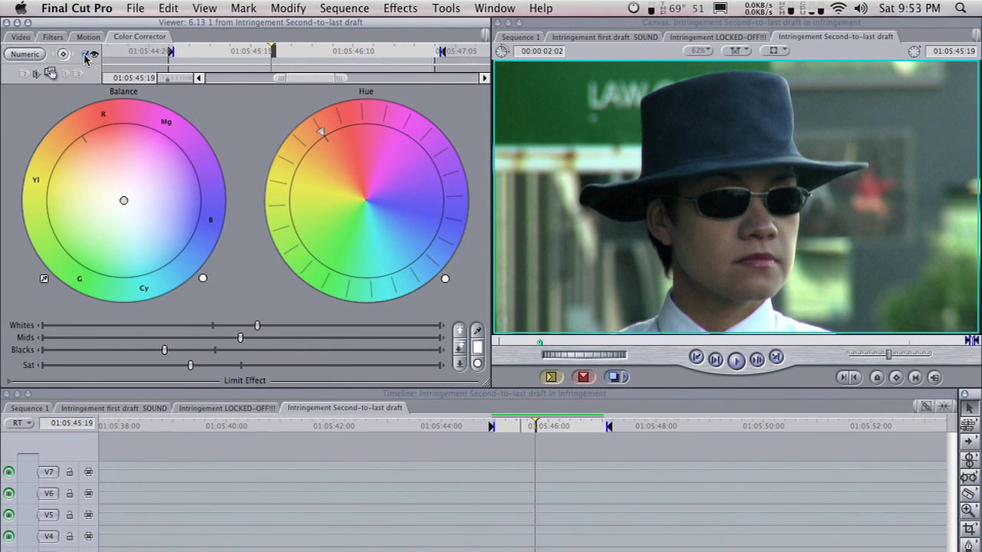
pyautogui.click(86, 54)
pyautogui.click(86, 54)
pyautogui.click(86, 54)
pyautogui.click(86, 55)
# - Add Color Corrector 2 via Last - Color Corrector and expand its Limit Effect controls
pyautogui.click(399, 9)
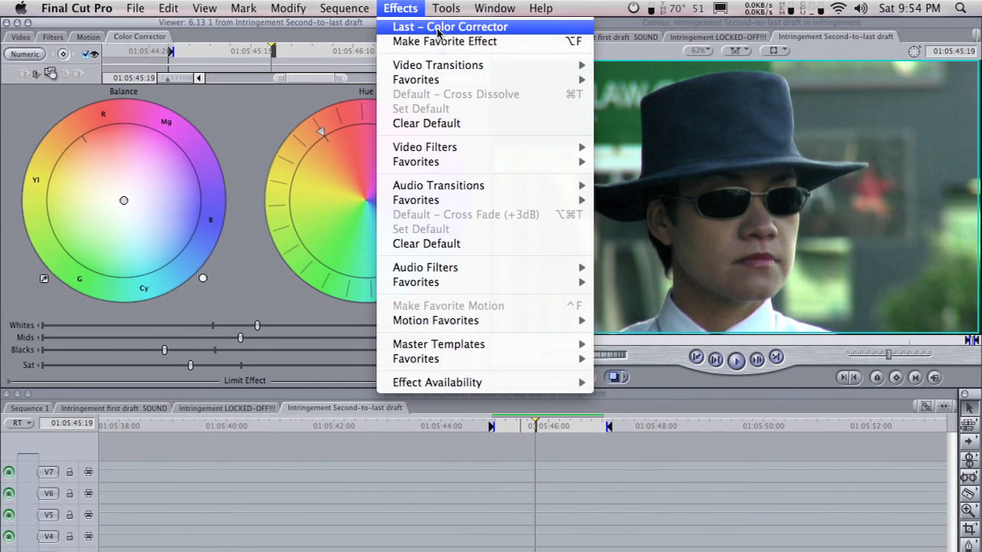
pyautogui.click(438, 29)
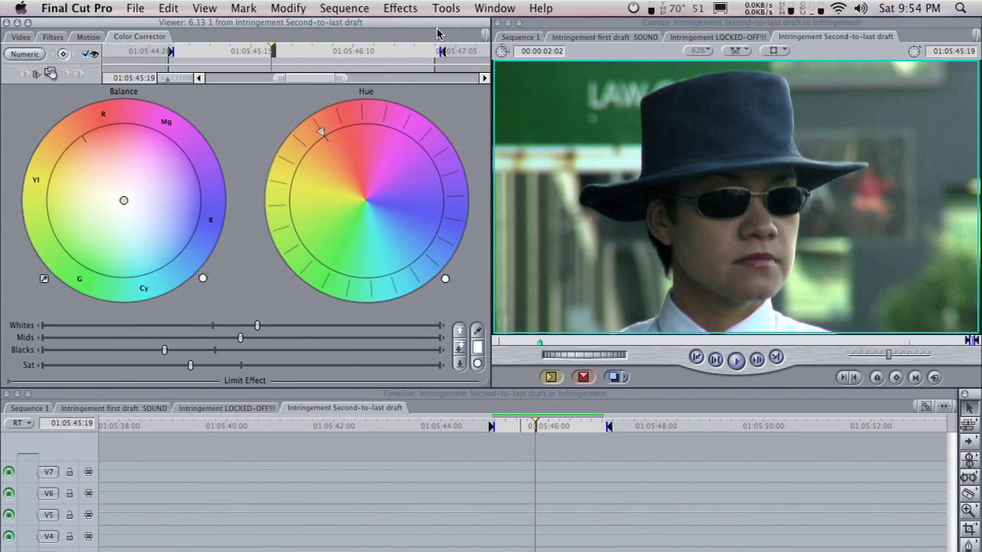
pyautogui.click(213, 38)
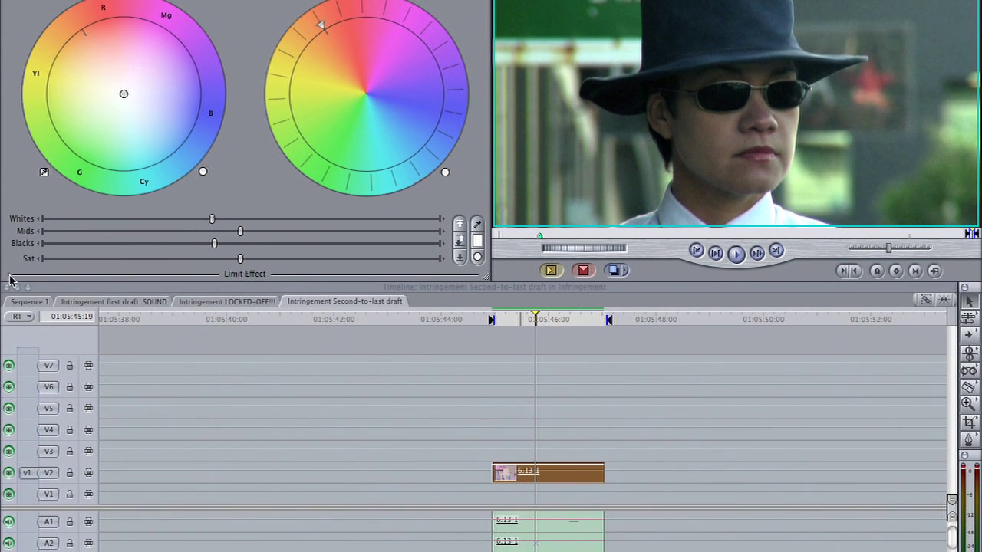
pyautogui.click(9, 277)
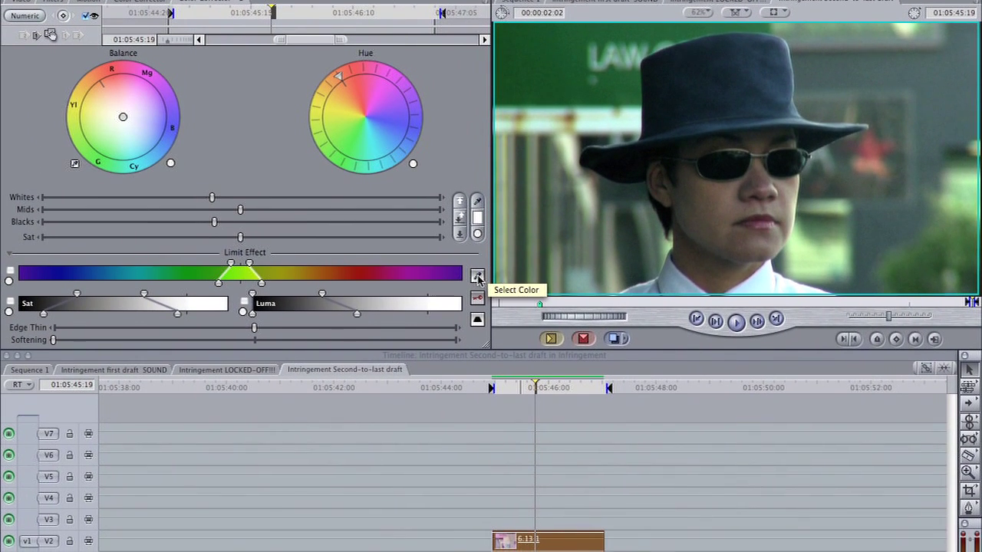
# - Sample the face colour, view the key as a matte, and tune hue, softening and luma ranges
pyautogui.click(477, 277)
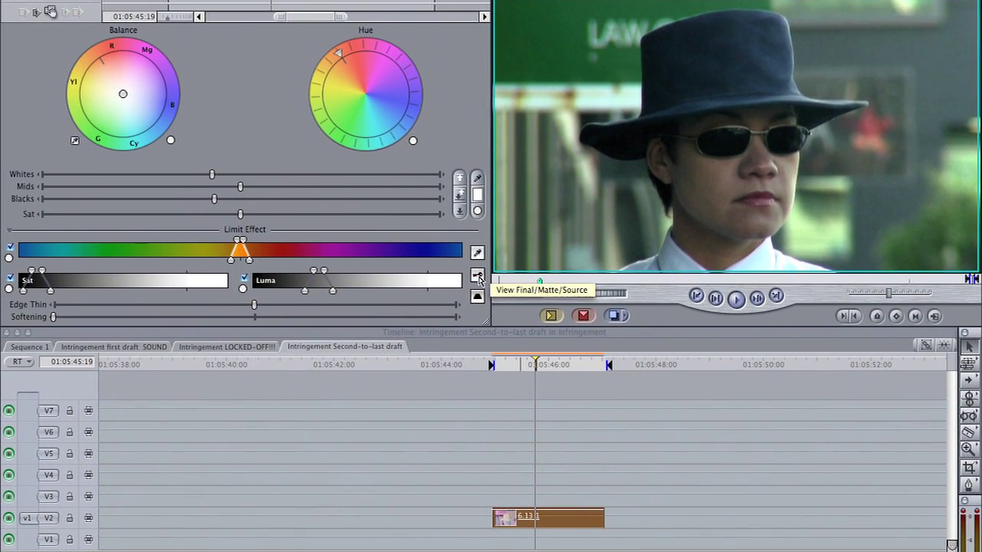
pyautogui.click(478, 280)
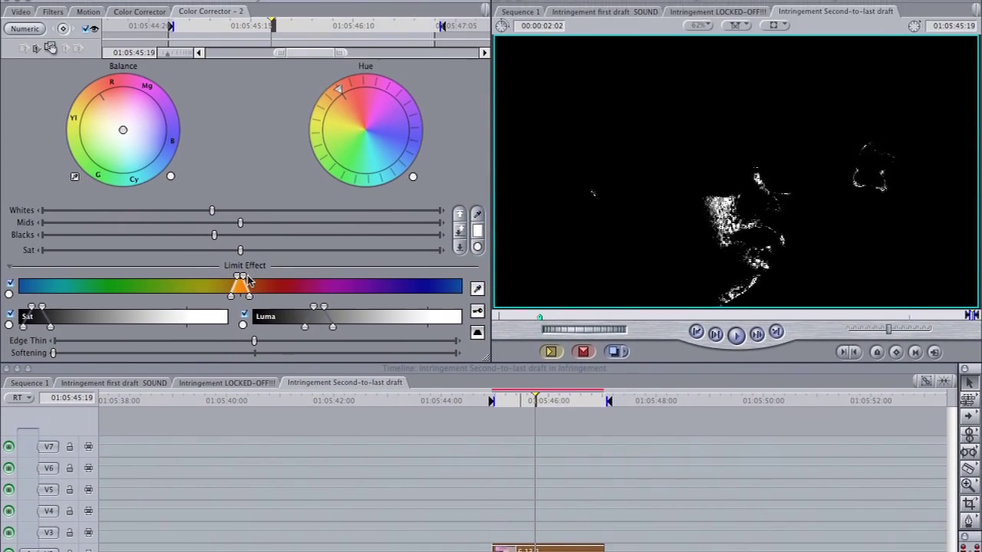
pyautogui.moveTo(242, 280); pyautogui.dragTo(243, 281)
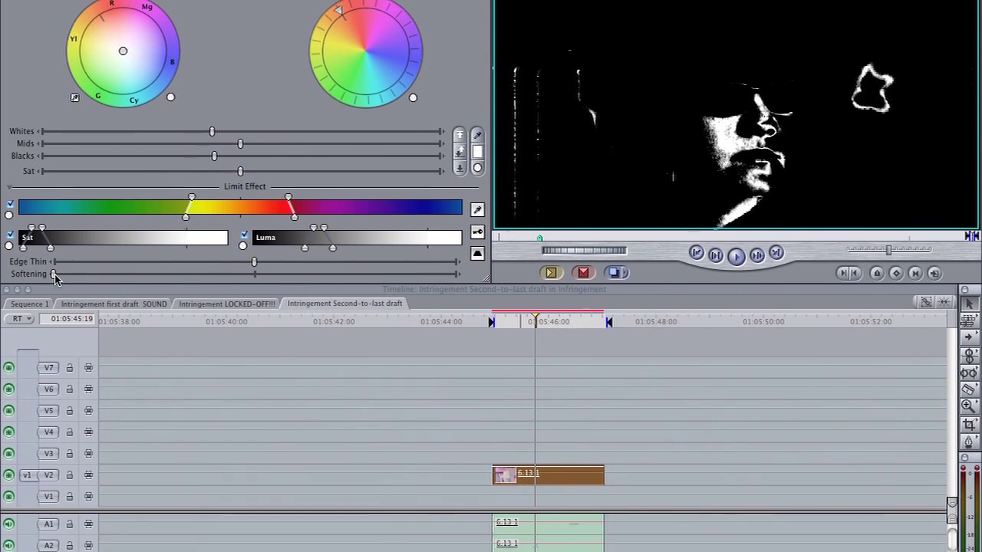
pyautogui.moveTo(53, 355); pyautogui.dragTo(90, 357)
pyautogui.moveTo(90, 278); pyautogui.dragTo(66, 273)
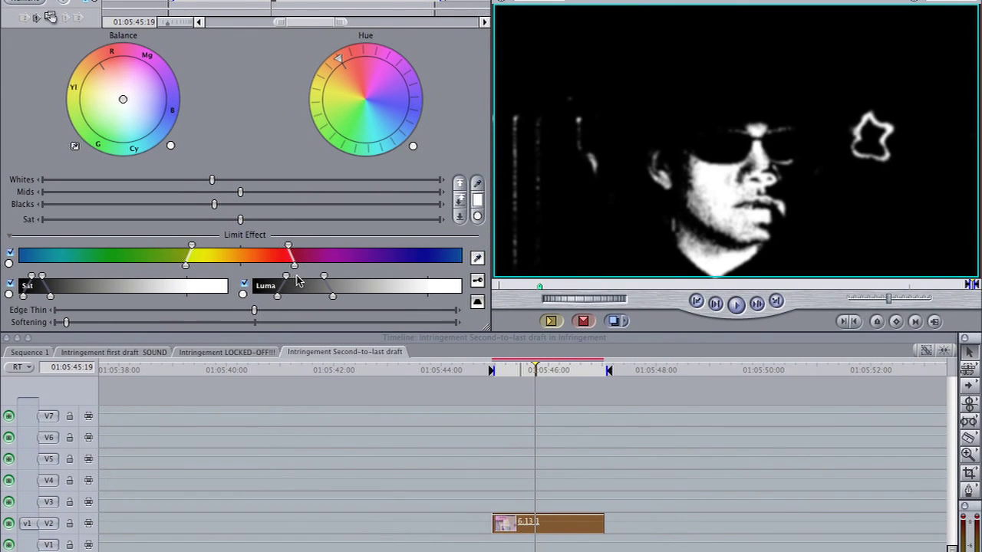
pyautogui.moveTo(270, 277); pyautogui.dragTo(267, 277)
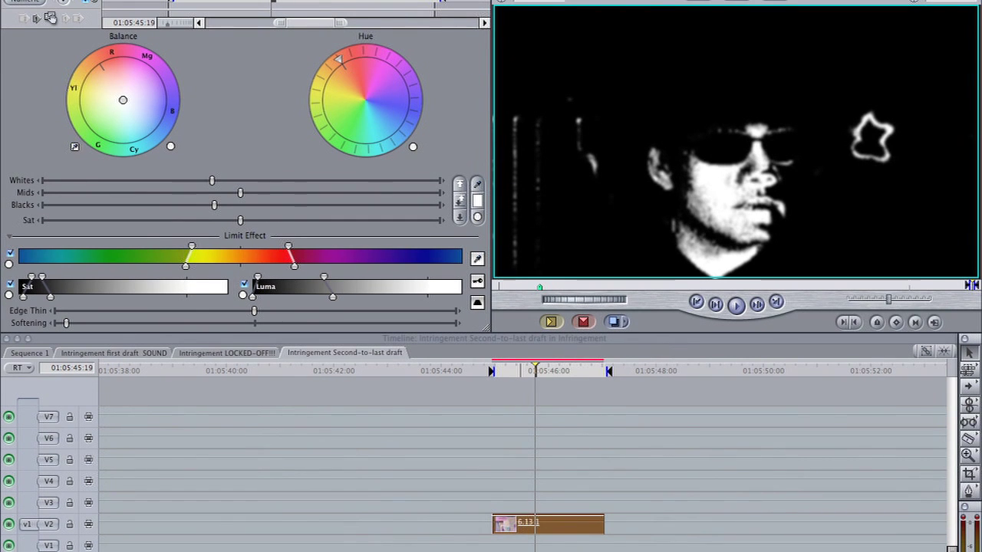
pyautogui.moveTo(324, 277); pyautogui.dragTo(331, 277)
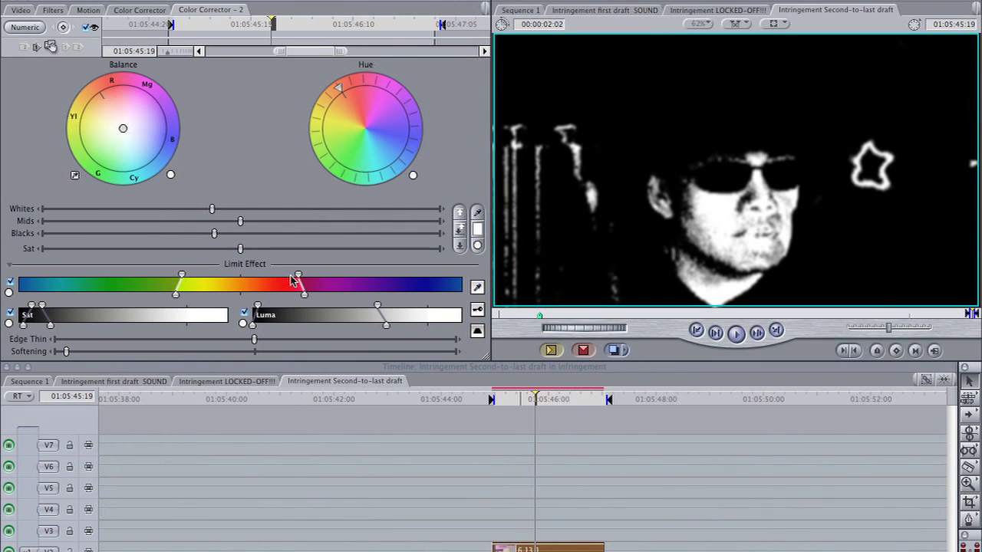
pyautogui.moveTo(297, 278); pyautogui.dragTo(301, 280)
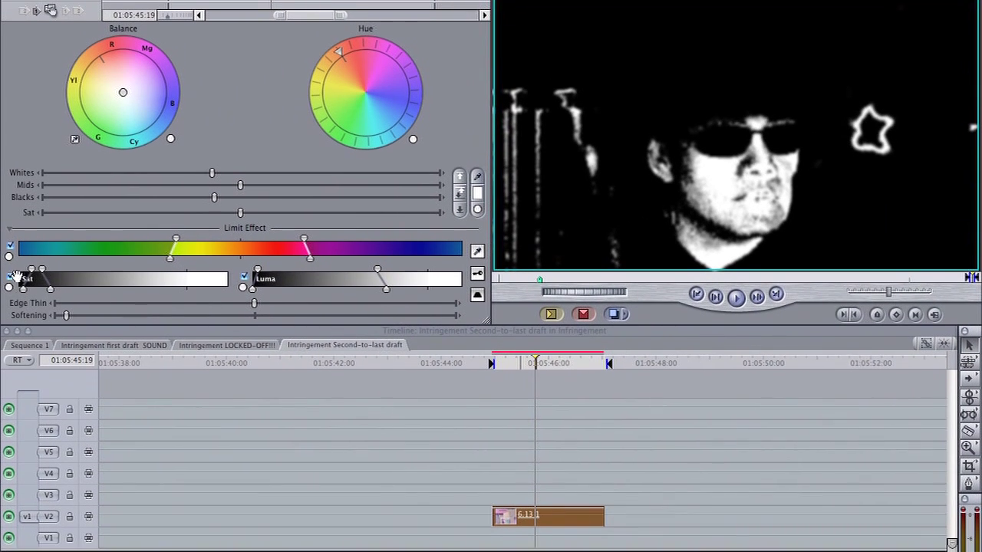
# - Compare saturation limiting, widen the Sat range, and check the matte on other frames
pyautogui.click(10, 277)
pyautogui.click(10, 277)
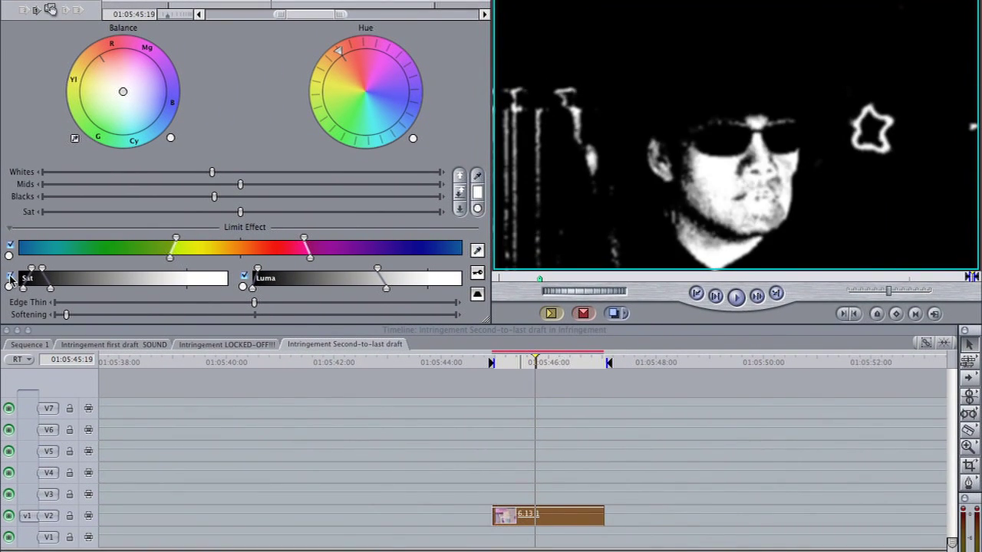
pyautogui.click(10, 277)
pyautogui.click(10, 277)
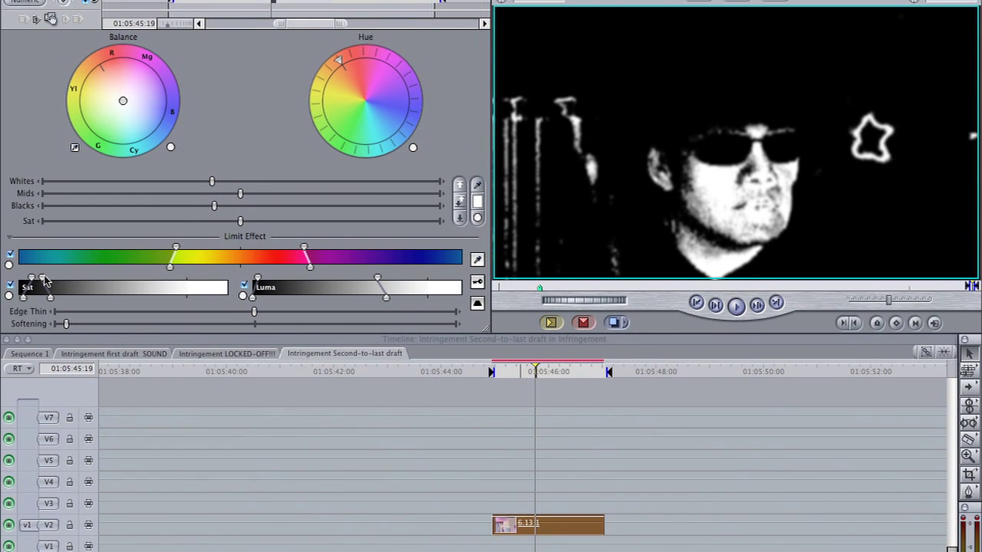
pyautogui.moveTo(68, 276); pyautogui.dragTo(95, 277)
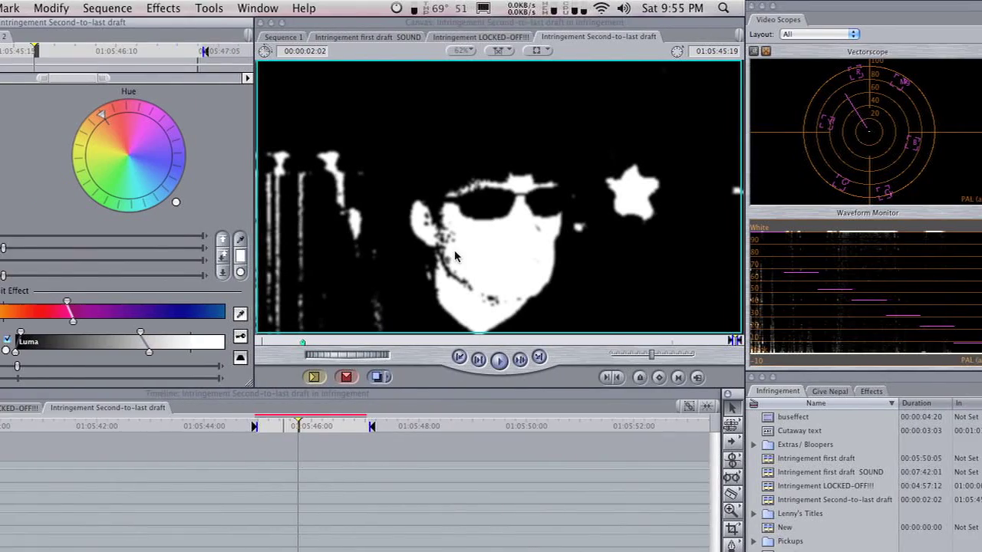
pyautogui.click(330, 432)
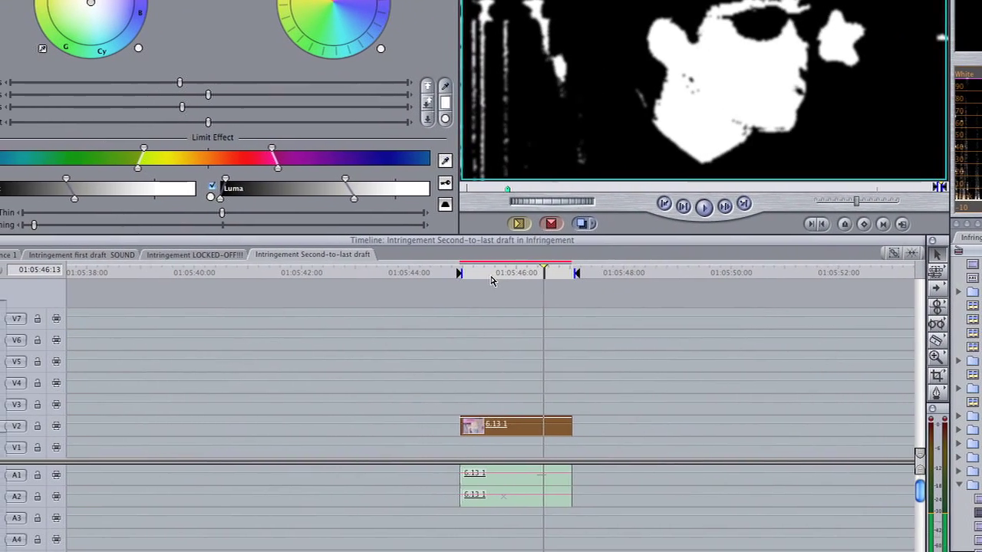
pyautogui.click(442, 275)
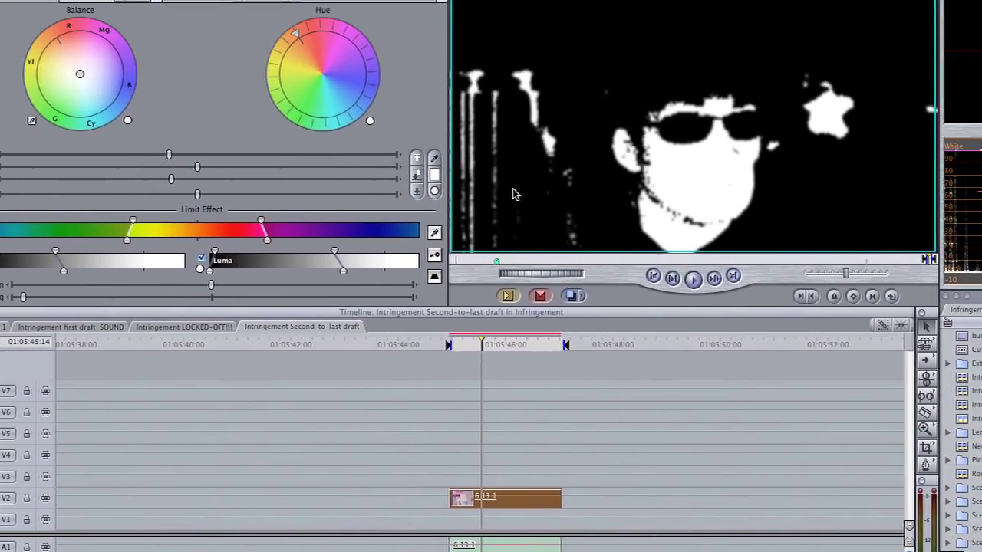
pyautogui.press('Left')
pyautogui.press('Left')
pyautogui.press('Left')
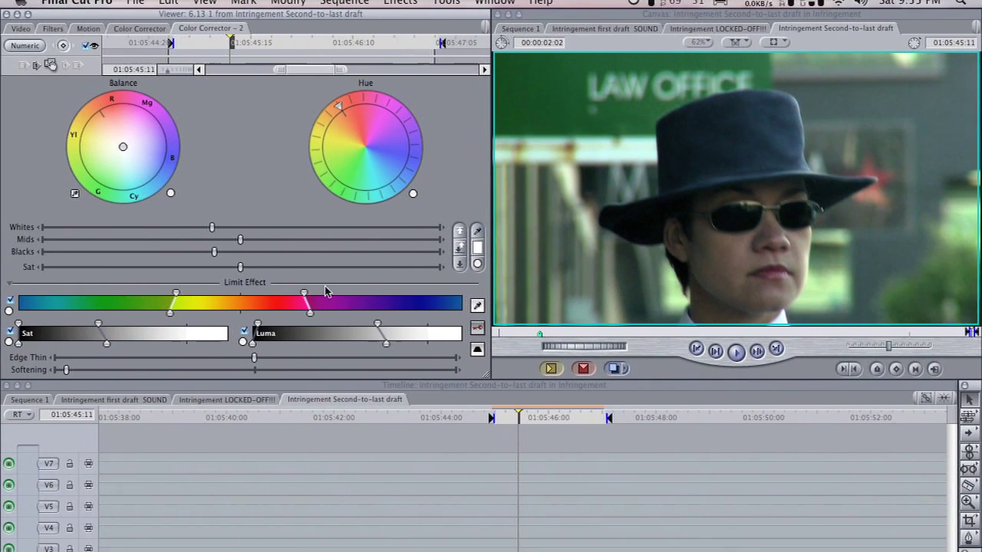
# - Boost the keyed face's saturation, try a hue shift and reset it, then nudge Sat up slightly
pyautogui.moveTo(241, 267); pyautogui.dragTo(383, 267)
pyautogui.moveTo(340, 105); pyautogui.dragTo(435, 158)
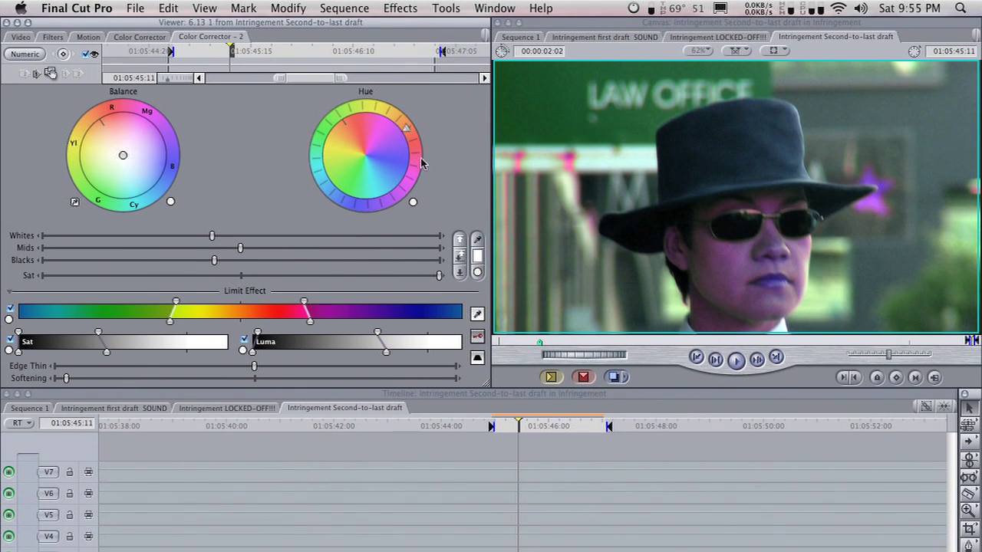
pyautogui.moveTo(408, 138); pyautogui.dragTo(316, 137)
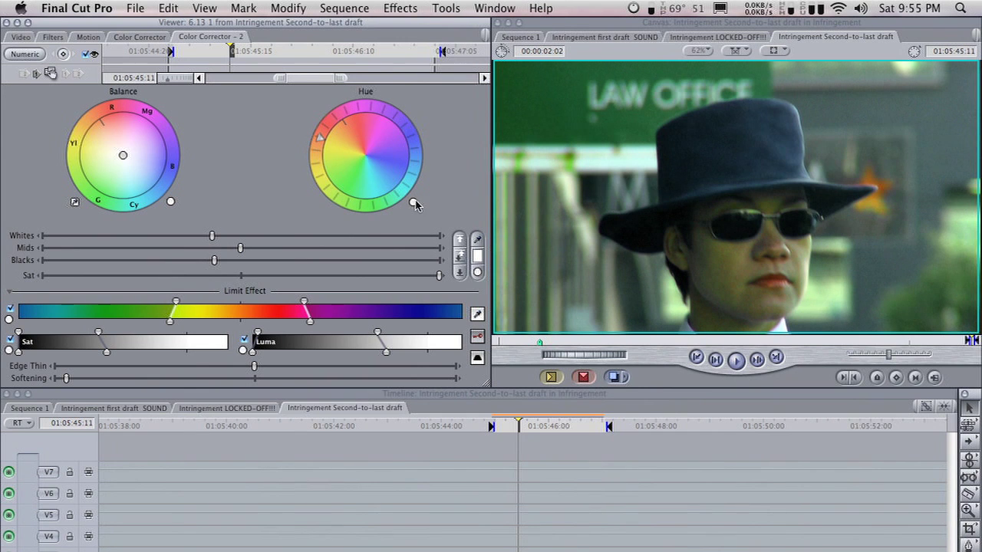
pyautogui.click(413, 202)
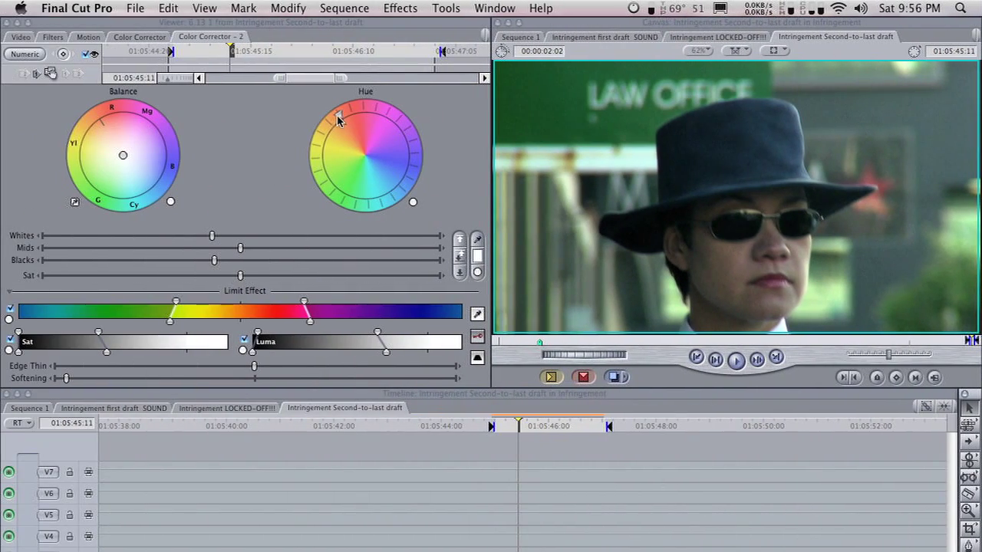
pyautogui.click(339, 118)
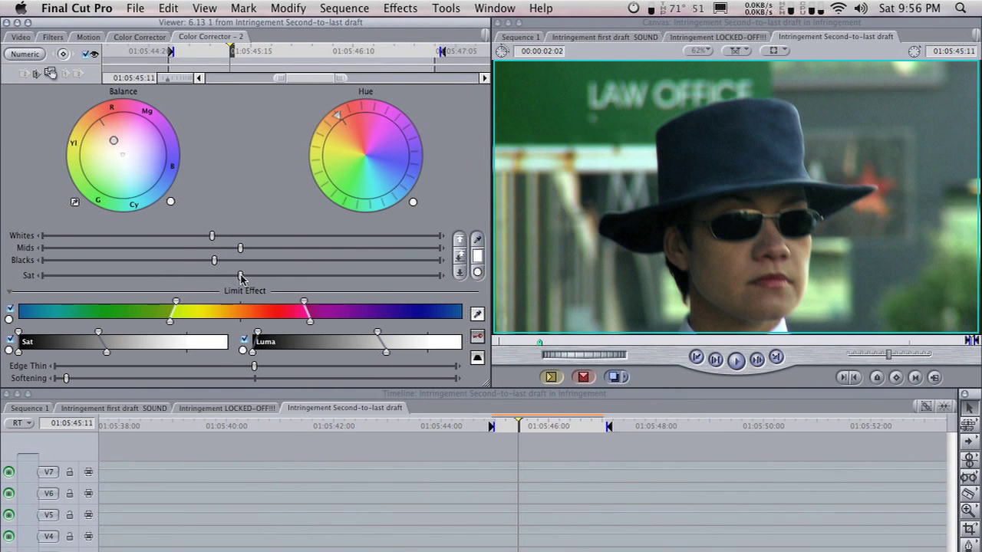
pyautogui.moveTo(242, 277); pyautogui.dragTo(256, 279)
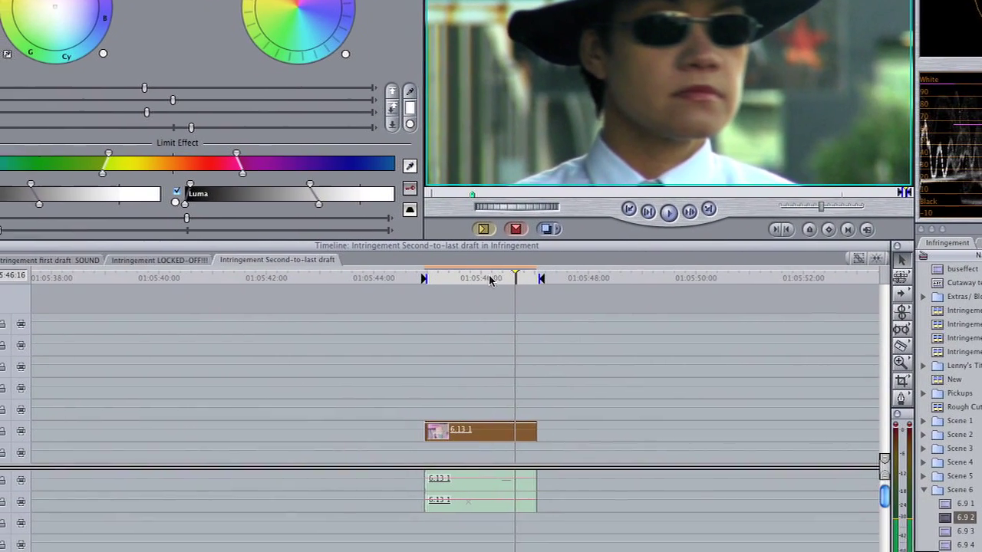
# - Render the corrected clip with Cmd+R and play it back from its start
pyautogui.click(486, 280)
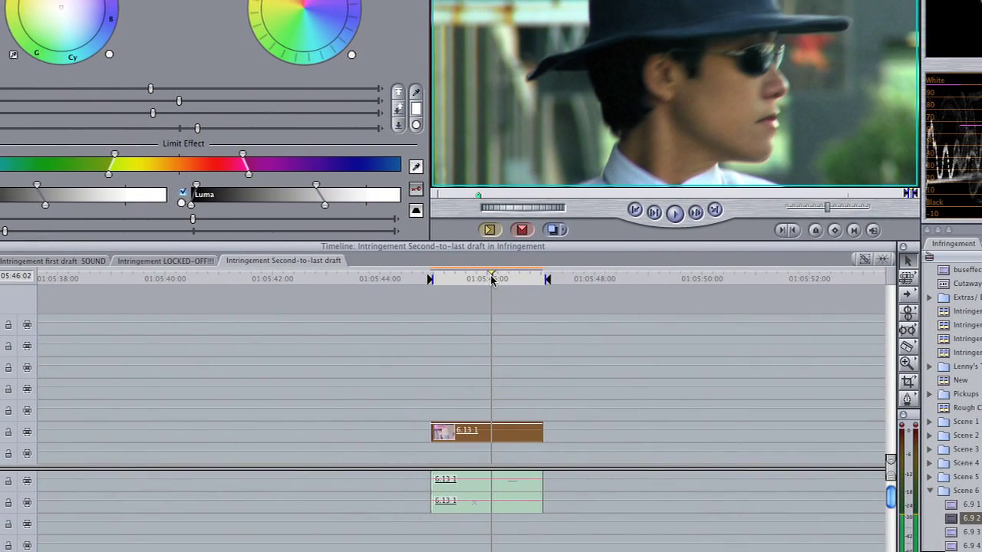
pyautogui.press('super+r')
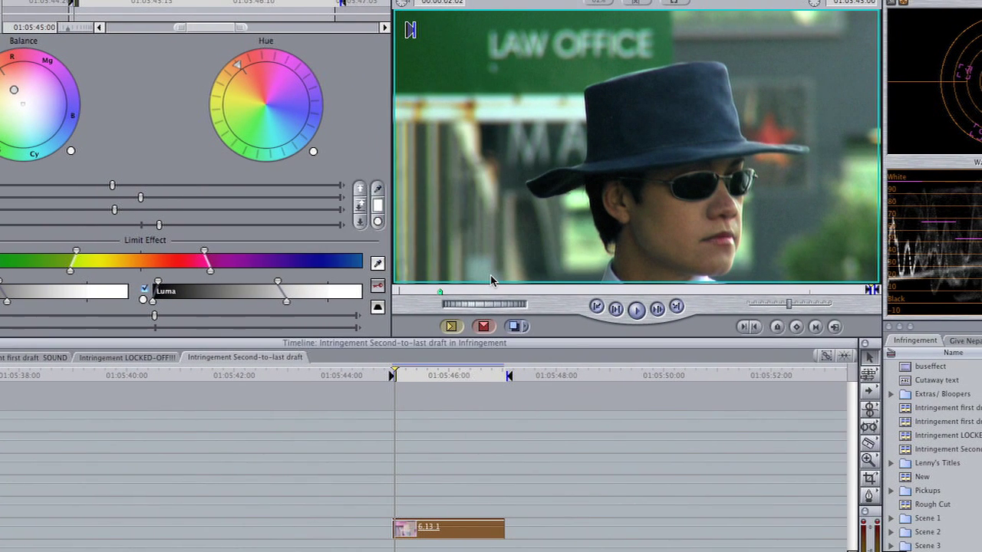
pyautogui.press('space')
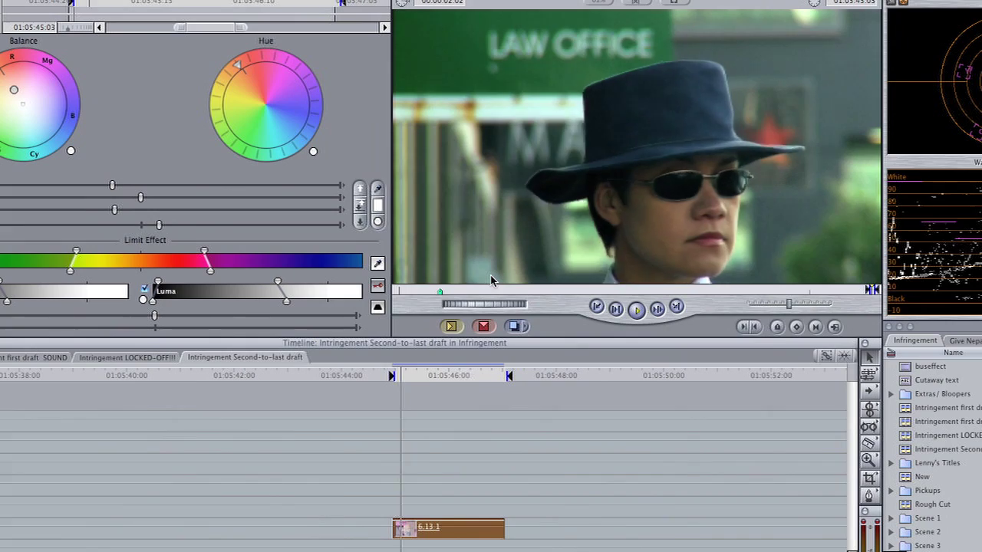